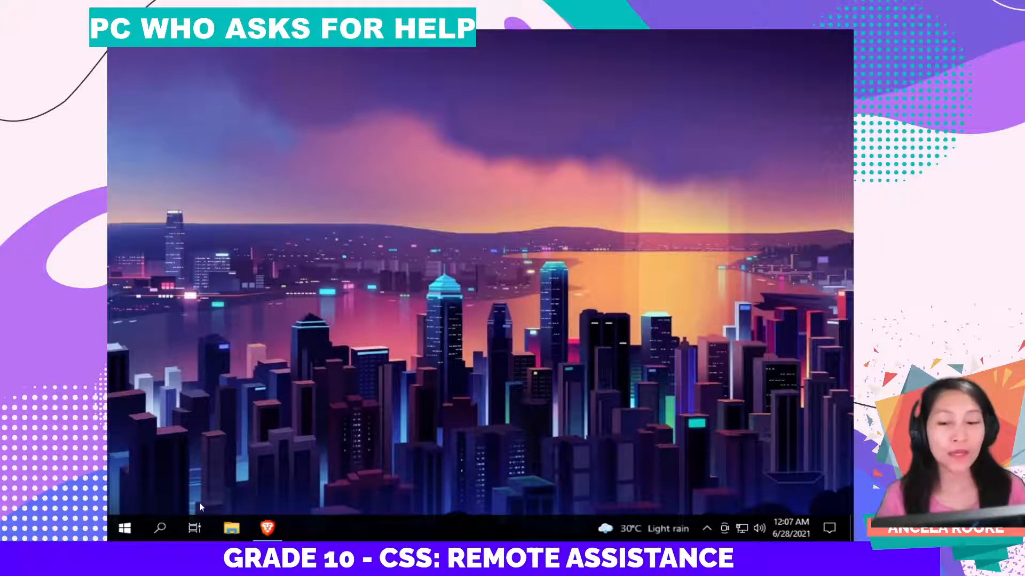
Step: Search Windows for 'Remote Assistance' and launch 'Invite someone to connect to your PC'
left_click(162, 530)
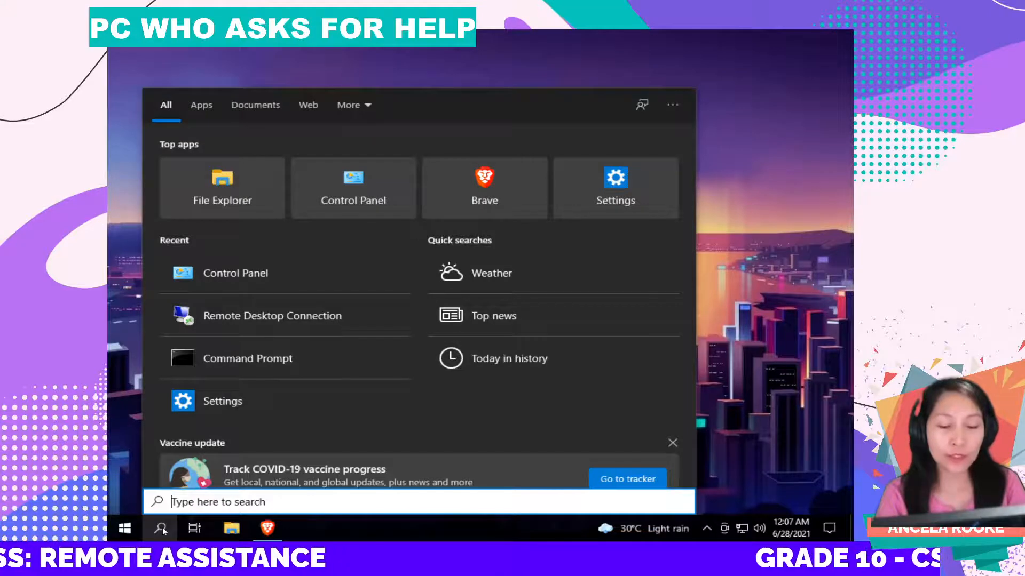
type("R")
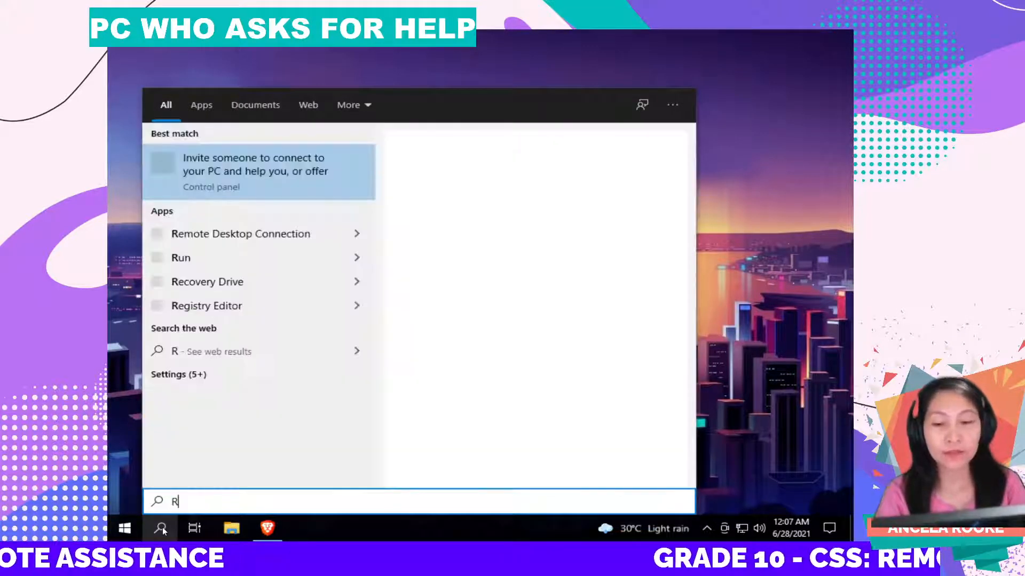
type("emote Assistance")
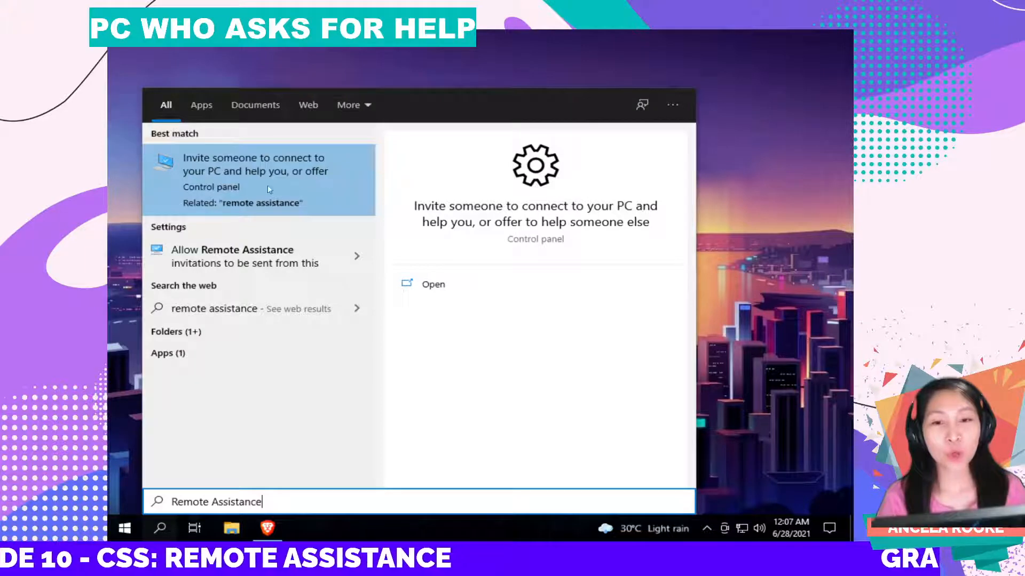
left_click(312, 182)
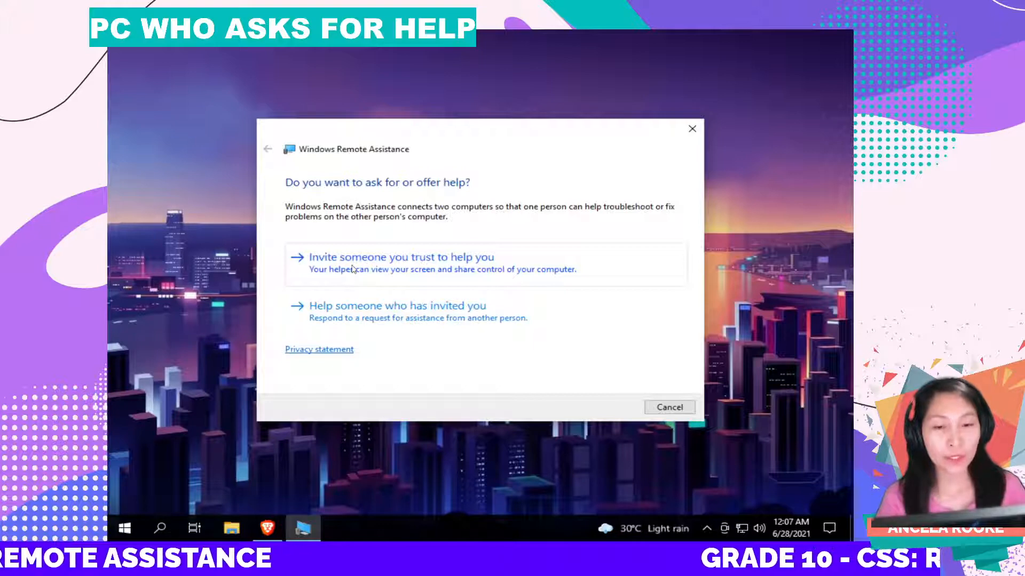
Step: Choose 'Invite someone you trust to help you'
left_click(406, 266)
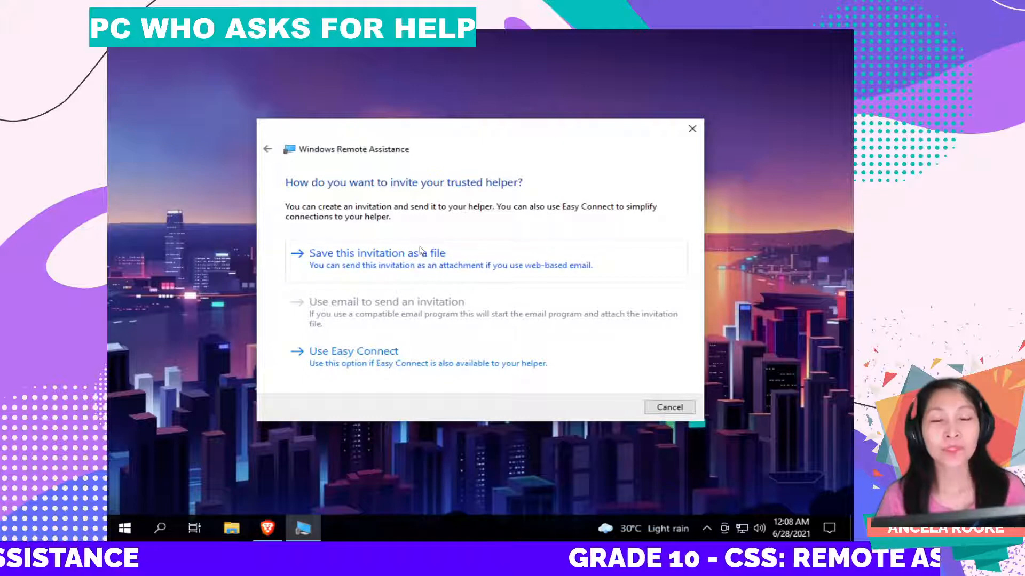
Step: Save the Remote Assistance invitation as a file named 'HELP FILE' in Documents
left_click(367, 265)
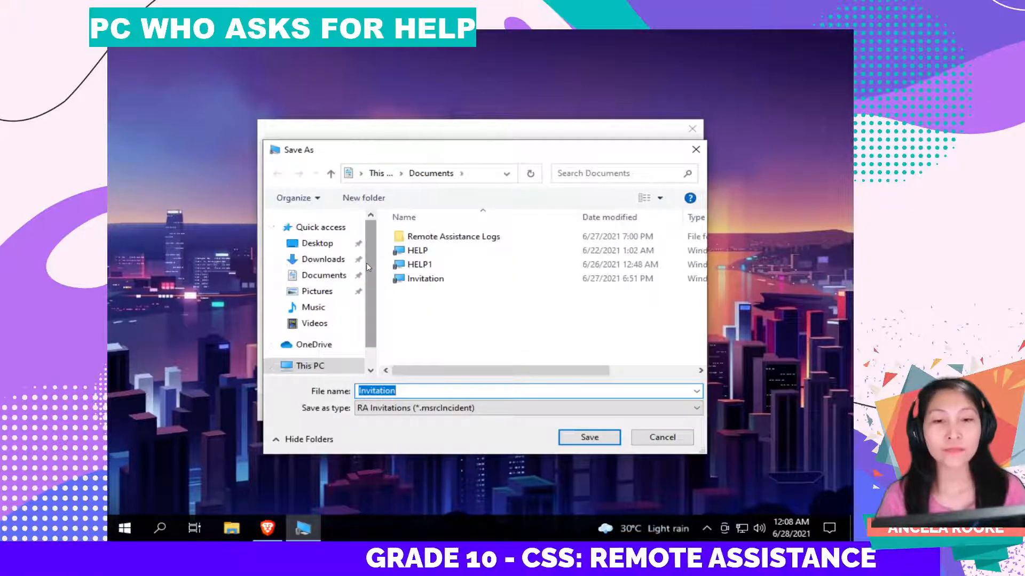
left_click(416, 390)
left_click_drag(400, 391, 333, 385)
left_click(413, 394)
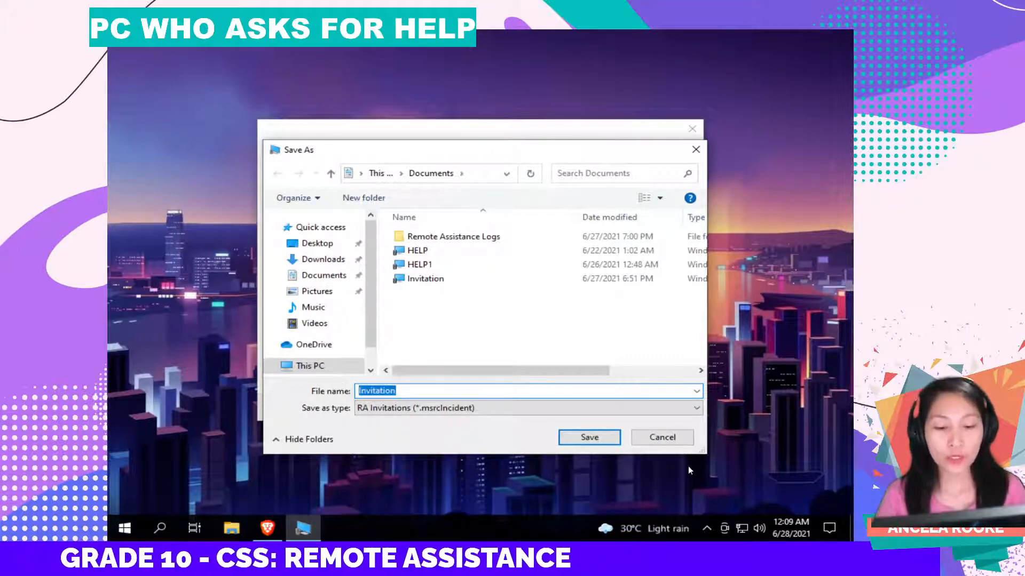
type("HELO")
key("BackSpace")
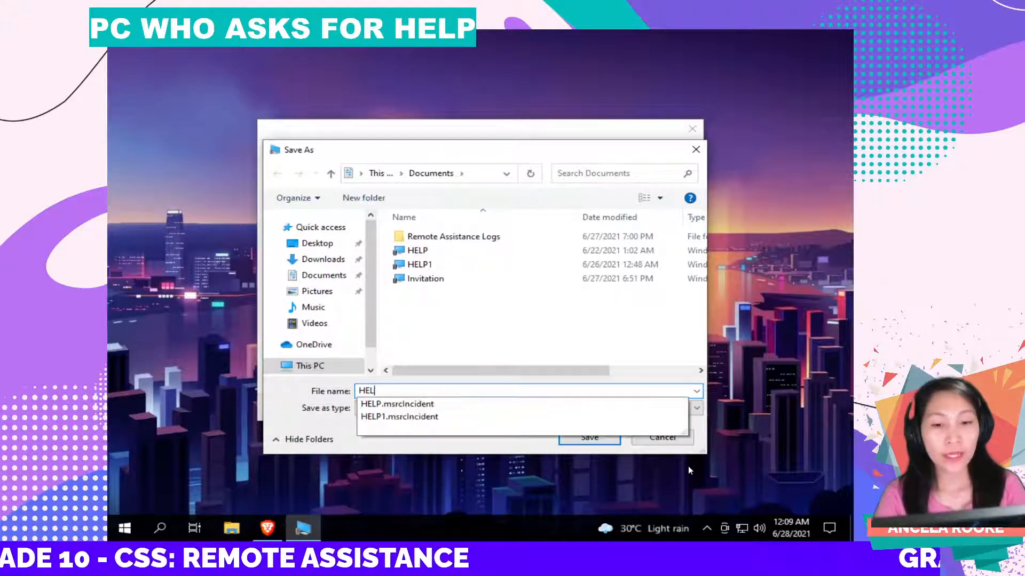
type("P FILE")
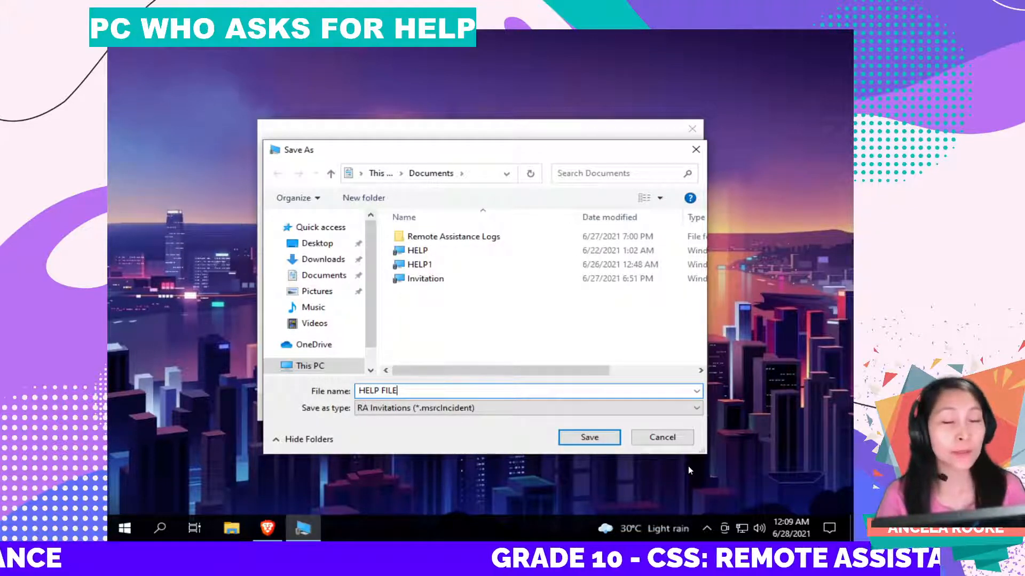
left_click(590, 438)
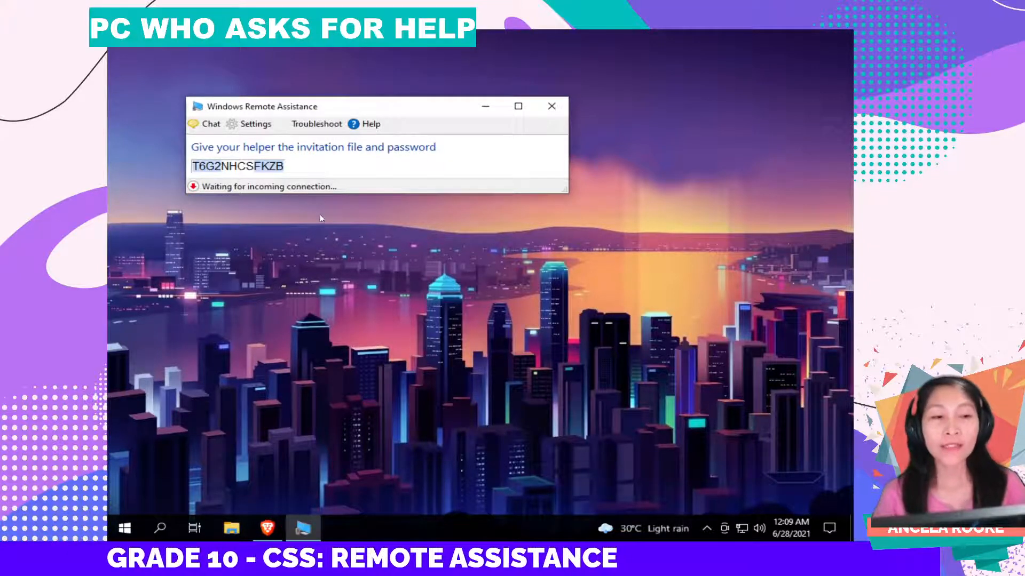
mouse_move(271, 536)
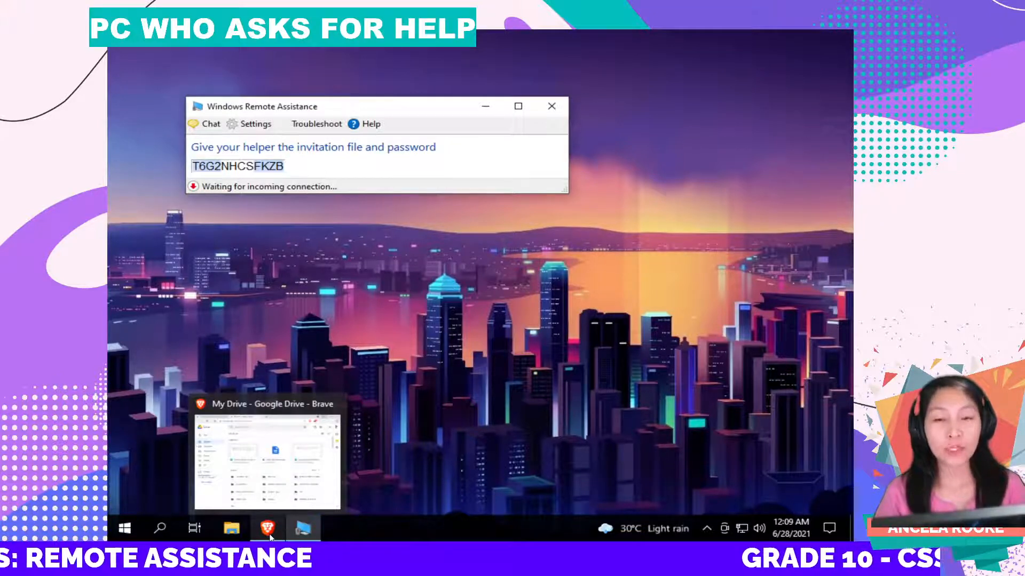
Step: In Brave, upload HELP FILE to My Drive via New > File upload, then minimise the browser
left_click(270, 536)
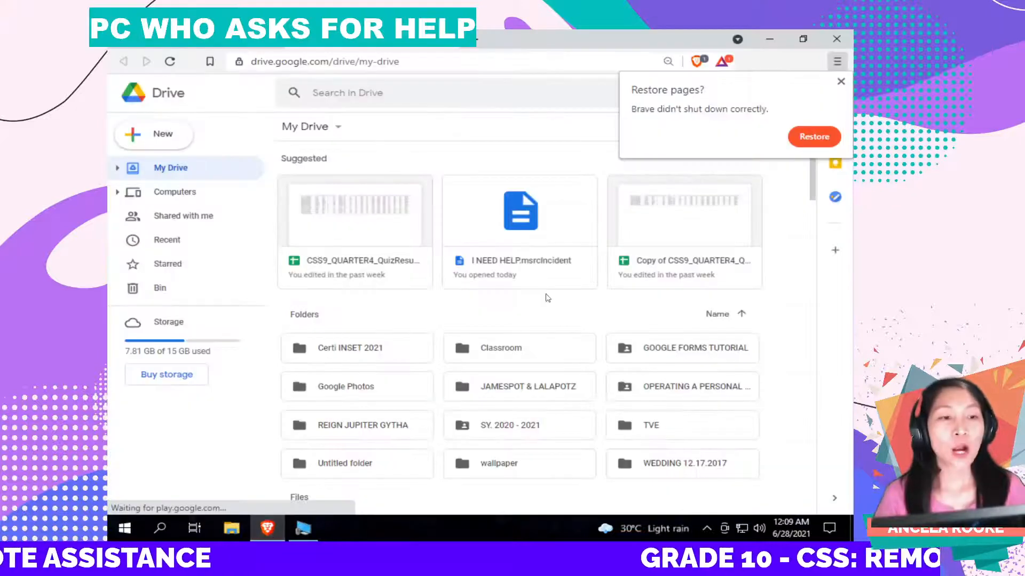
left_click(840, 81)
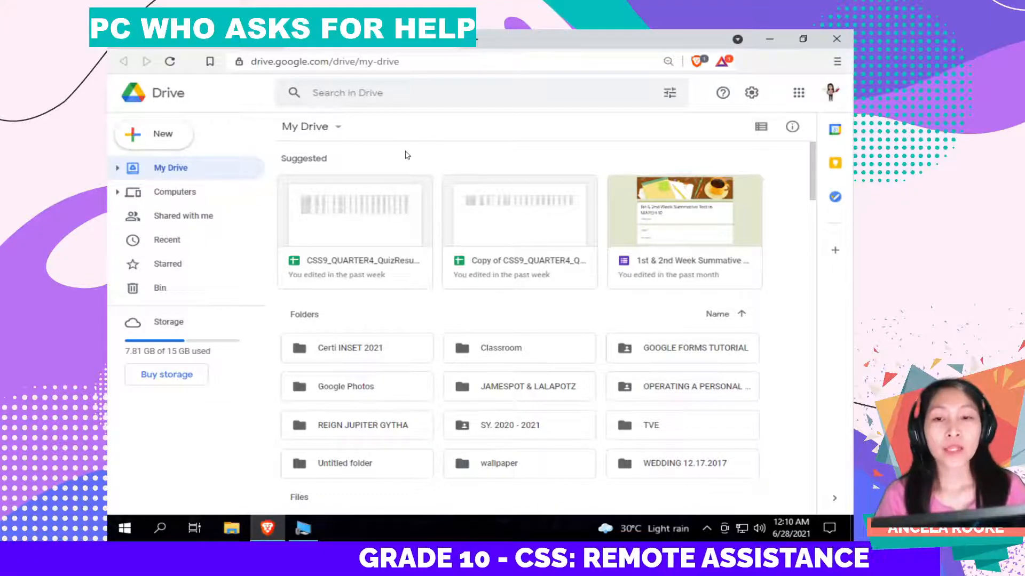
left_click(151, 136)
left_click(178, 167)
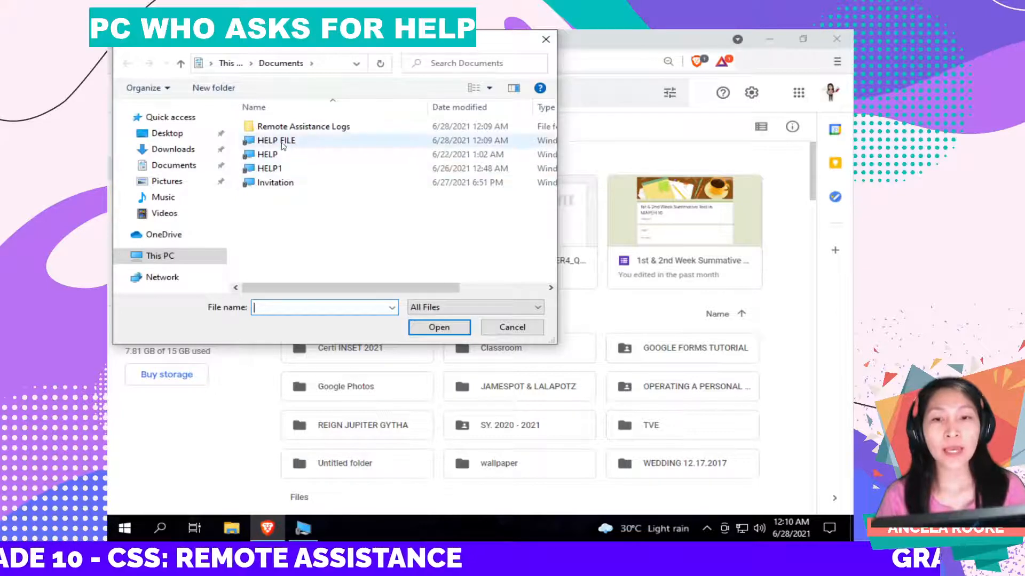
left_click(291, 142)
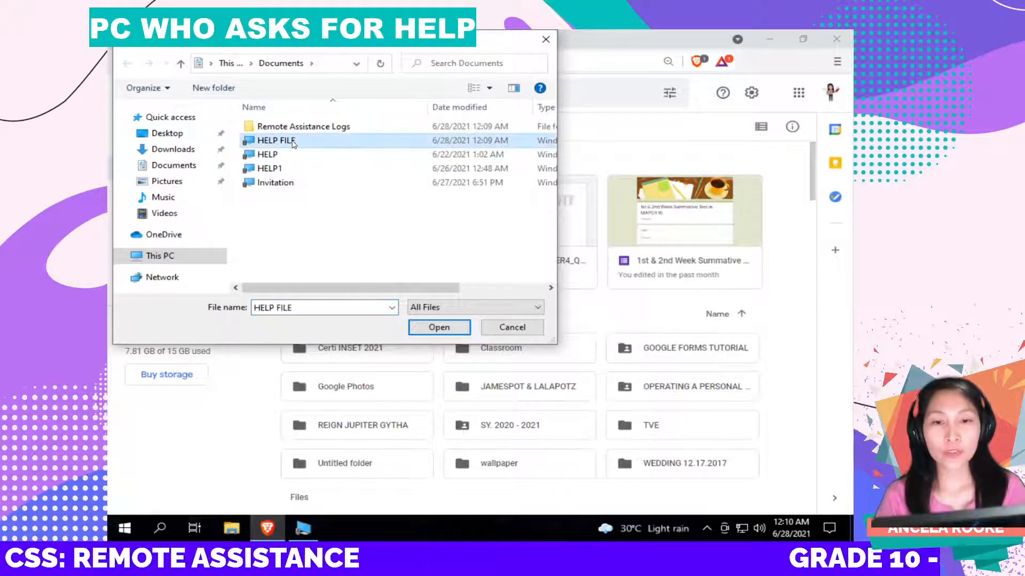
left_click(435, 326)
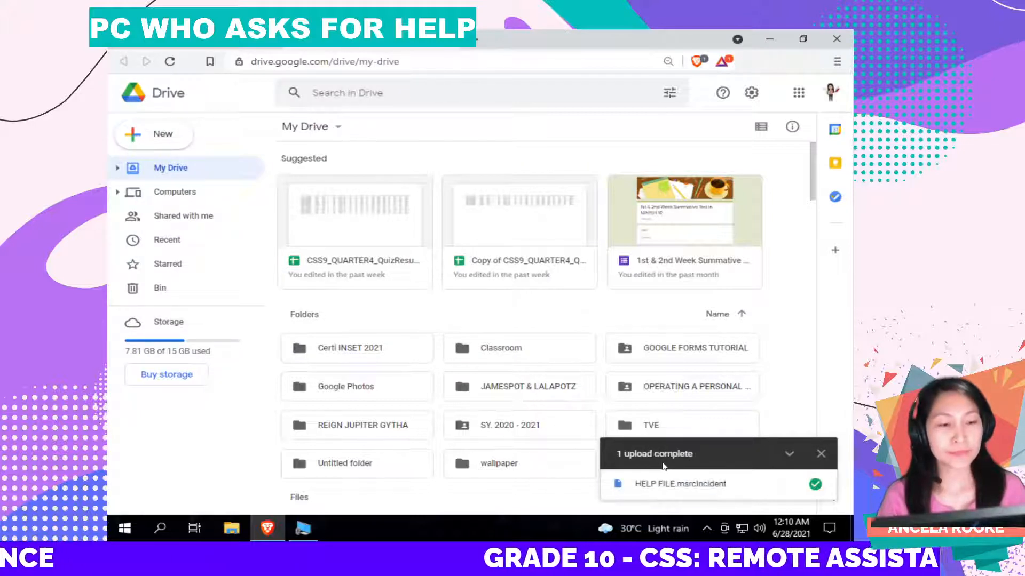
mouse_move(803, 490)
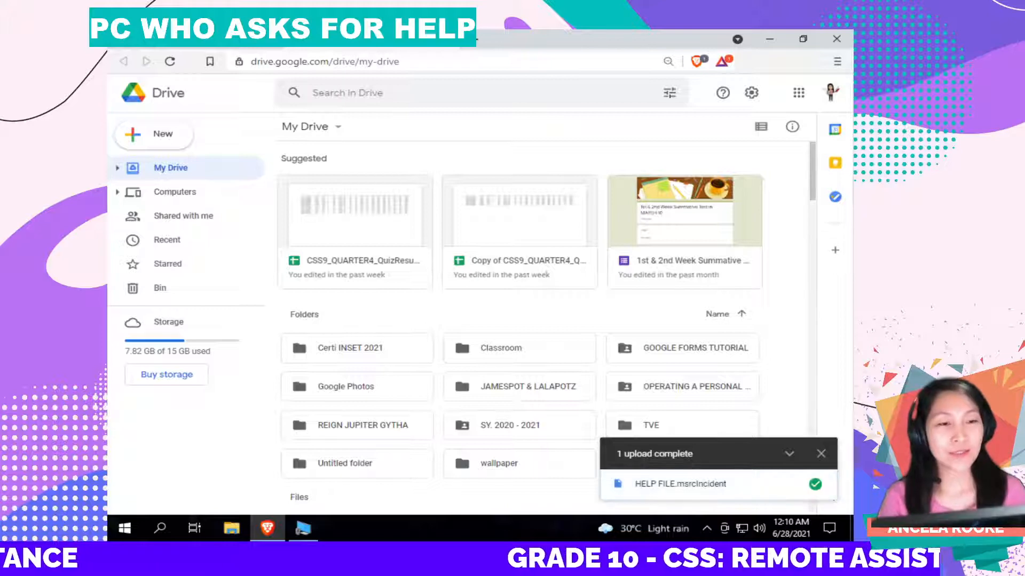
left_click(771, 43)
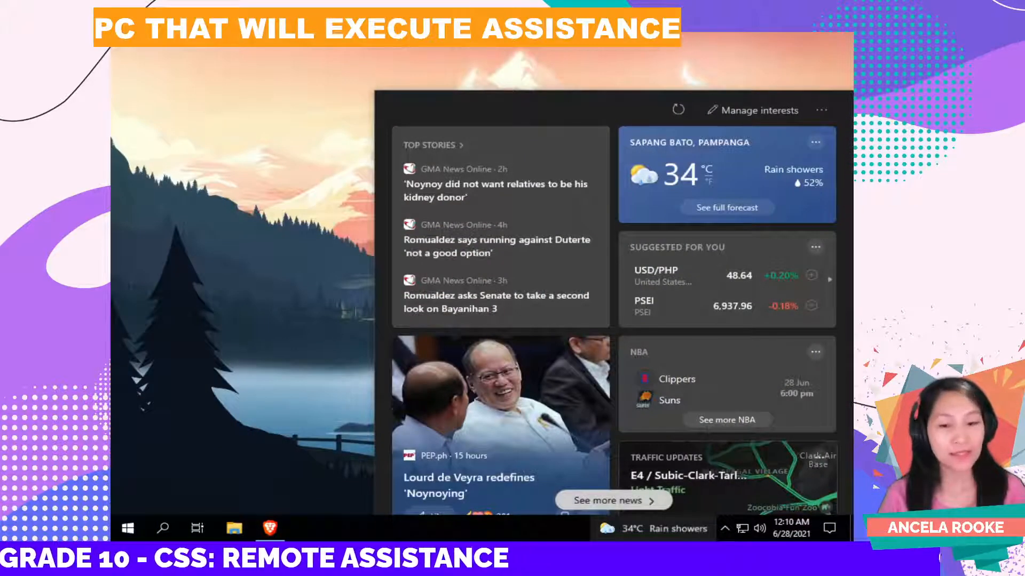
Step: Close the News and Interests panel and restore Brave showing Drive's 'help' results
left_click(553, 60)
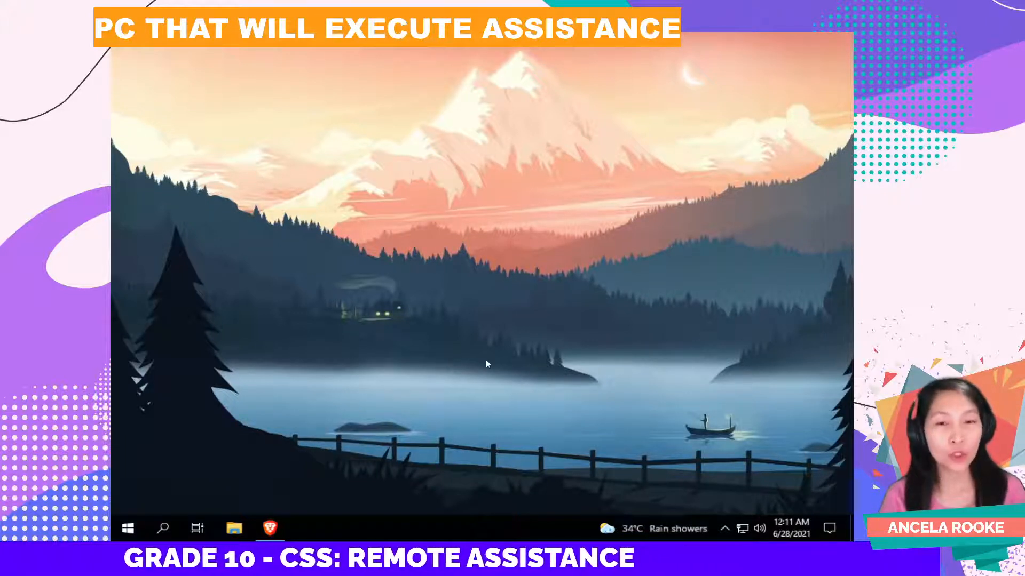
left_click(270, 528)
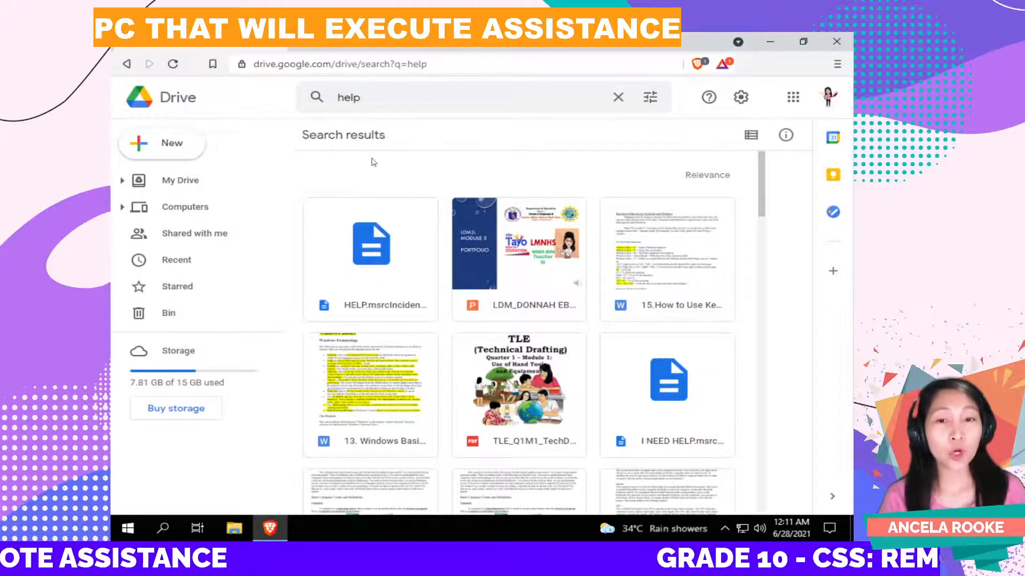
Step: Search Drive for 'help file' and select the HELP FILE.msrcIncident result
left_click(403, 103)
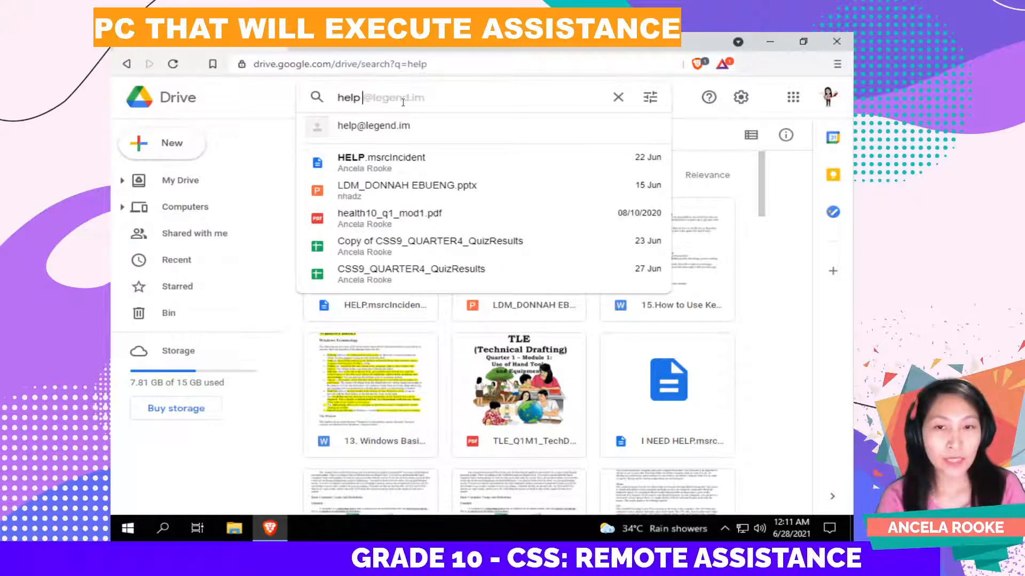
type("file")
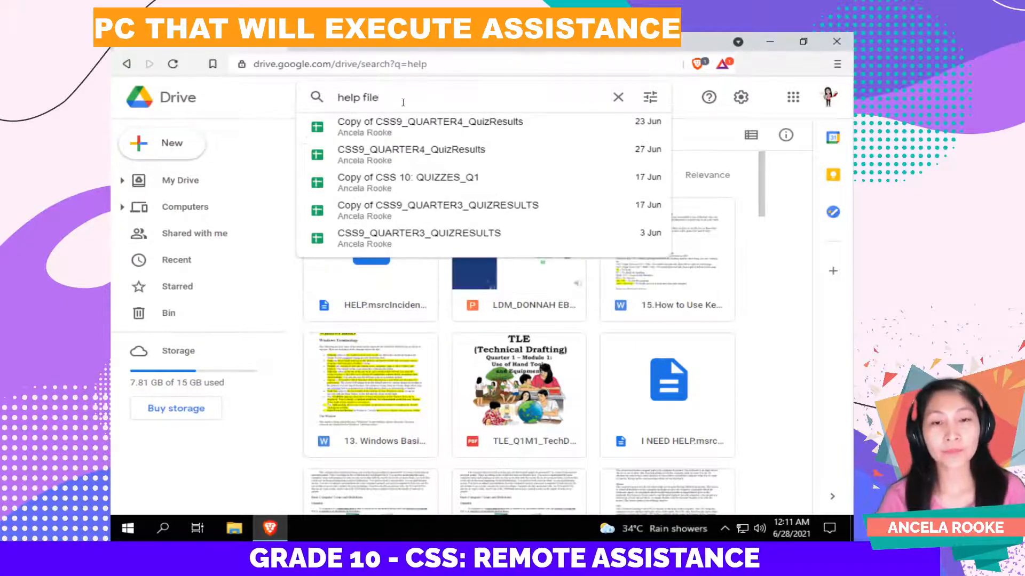
key("Return")
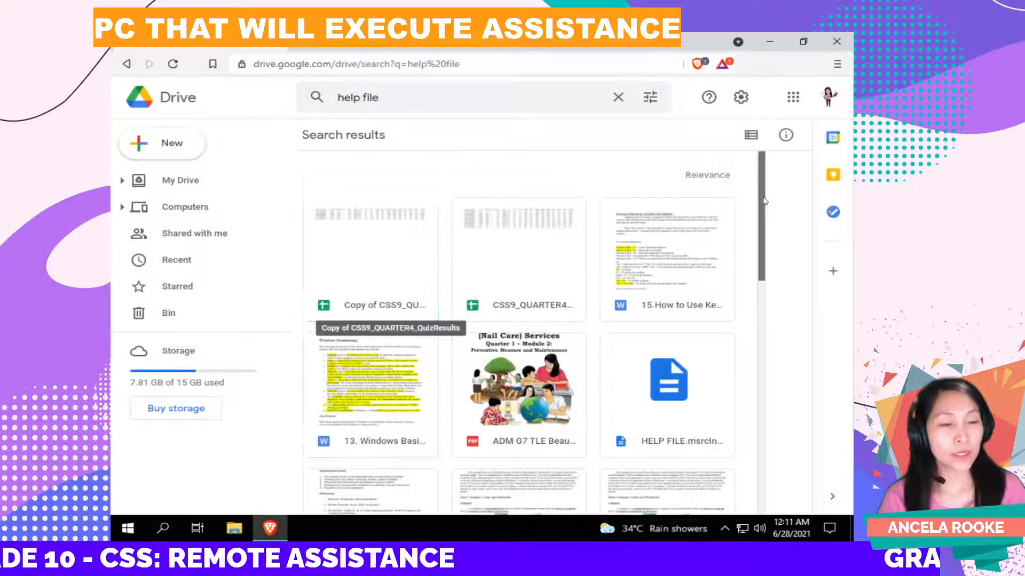
scroll(765, 200, "down", 3)
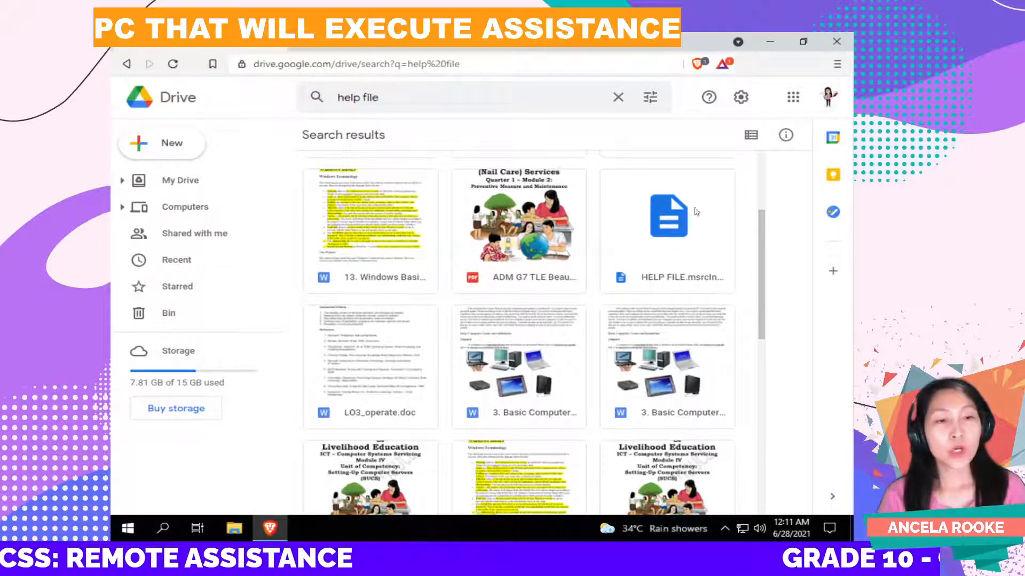
left_click(665, 233)
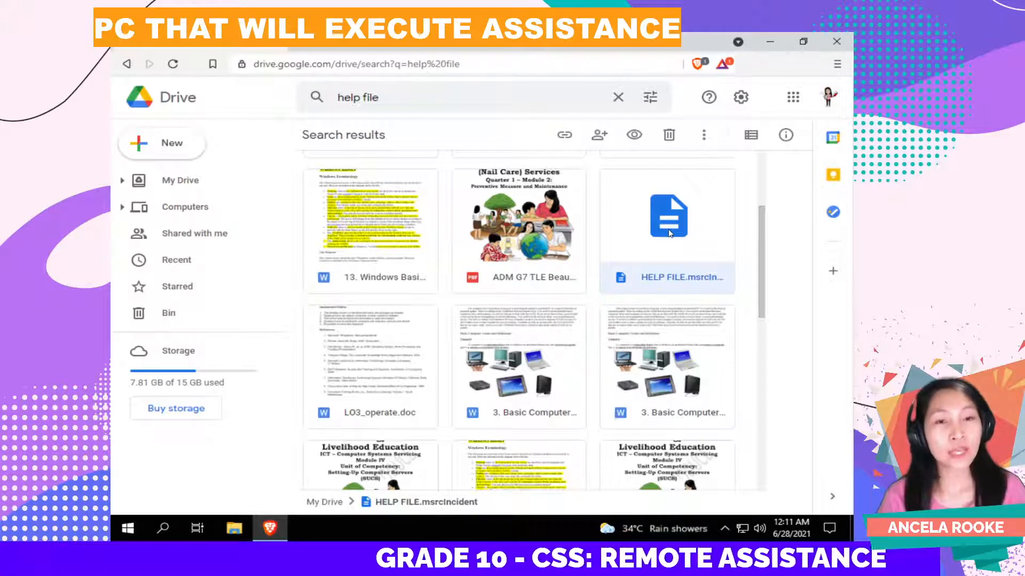
Step: Download HELP FILE into Downloads and show it in its folder
right_click(670, 233)
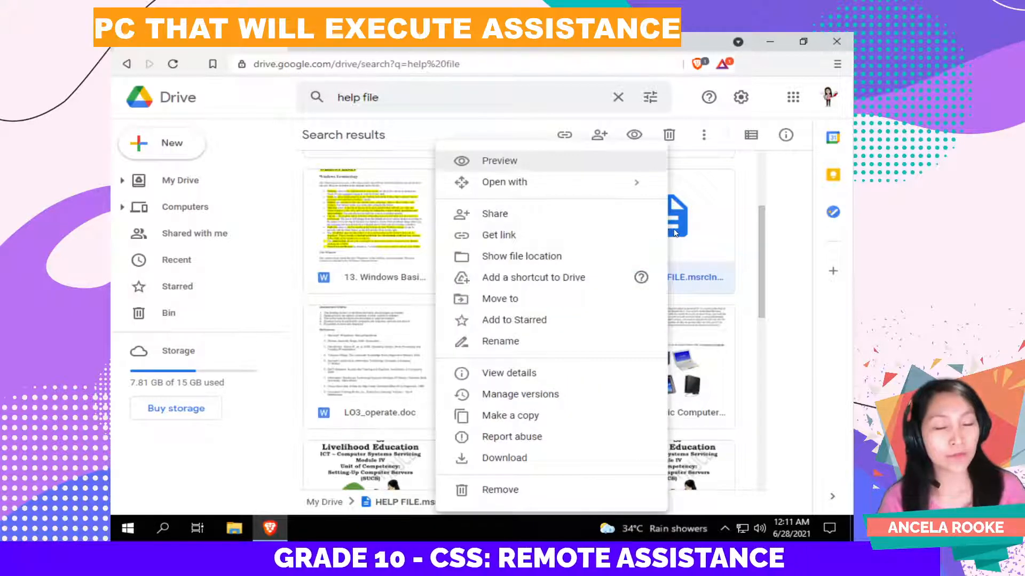
left_click(529, 457)
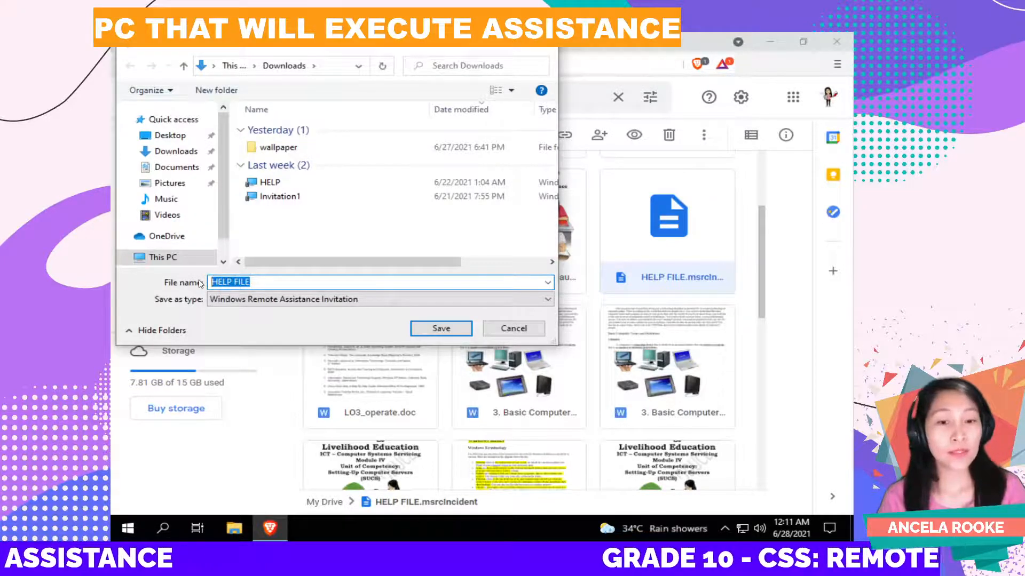
left_click(423, 329)
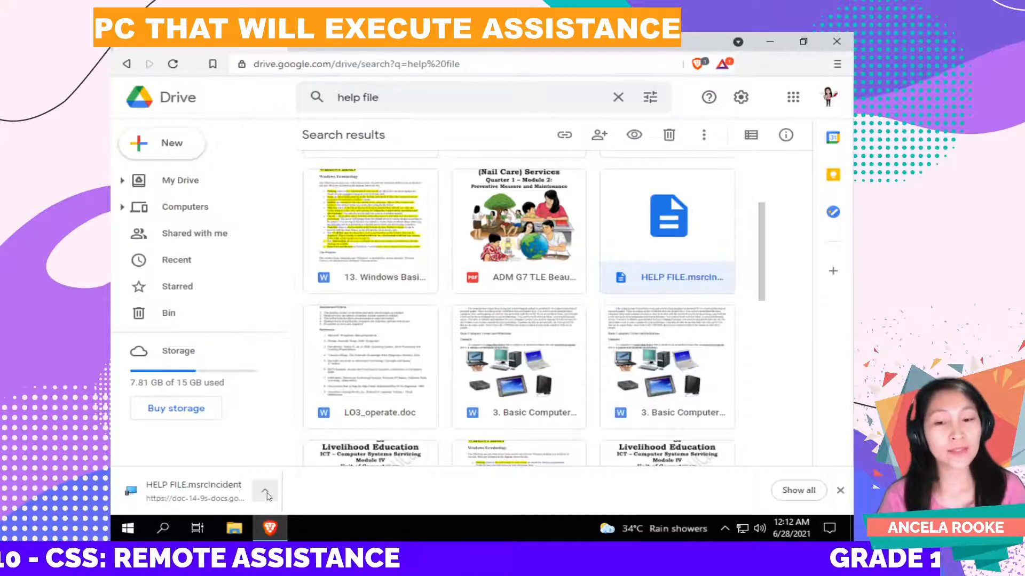
left_click(265, 492)
left_click(315, 452)
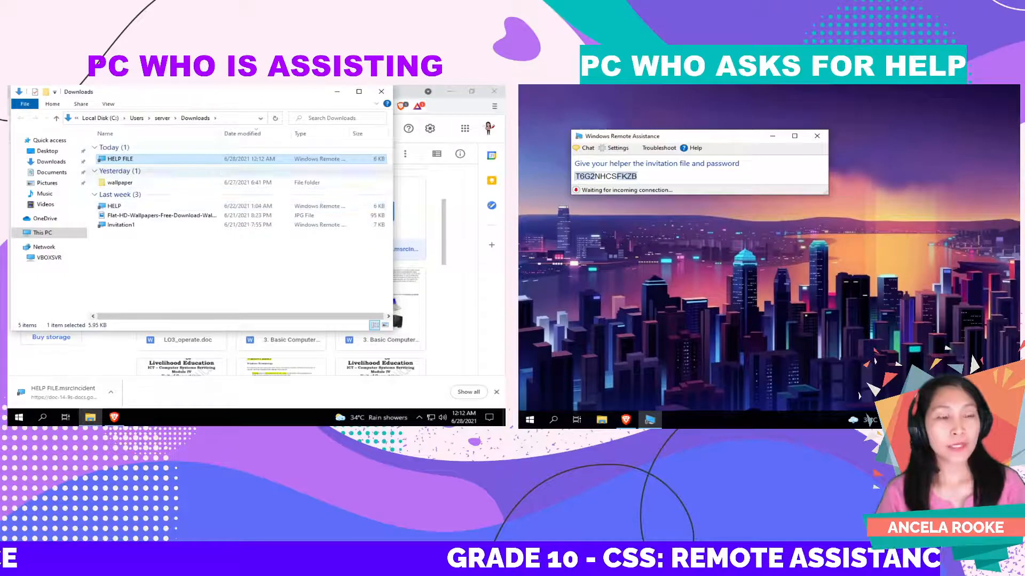
Step: Refocus the waiting invitation window, then bring up the HELP FILE context menu in Downloads
left_click(757, 240)
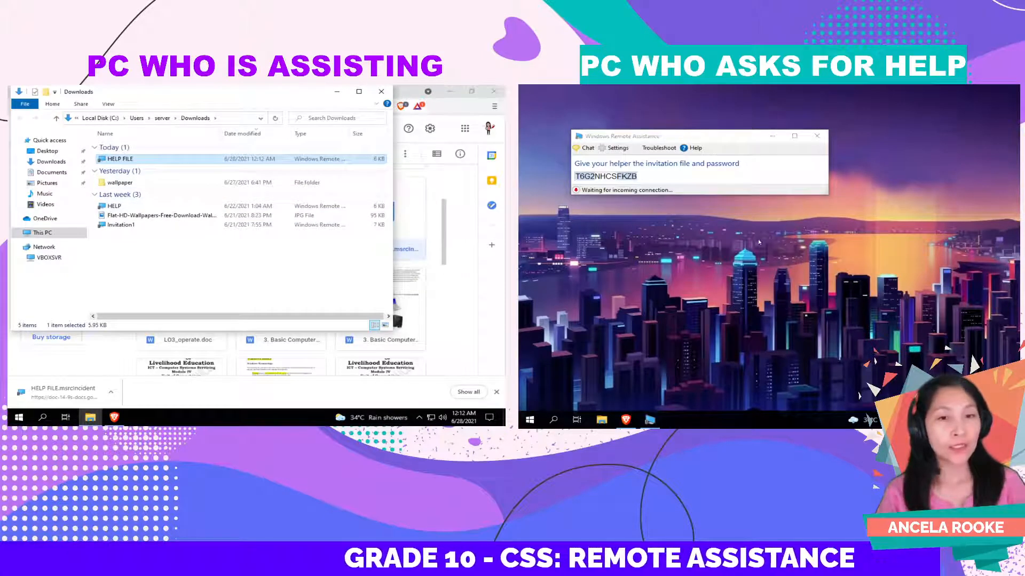
left_click(704, 177)
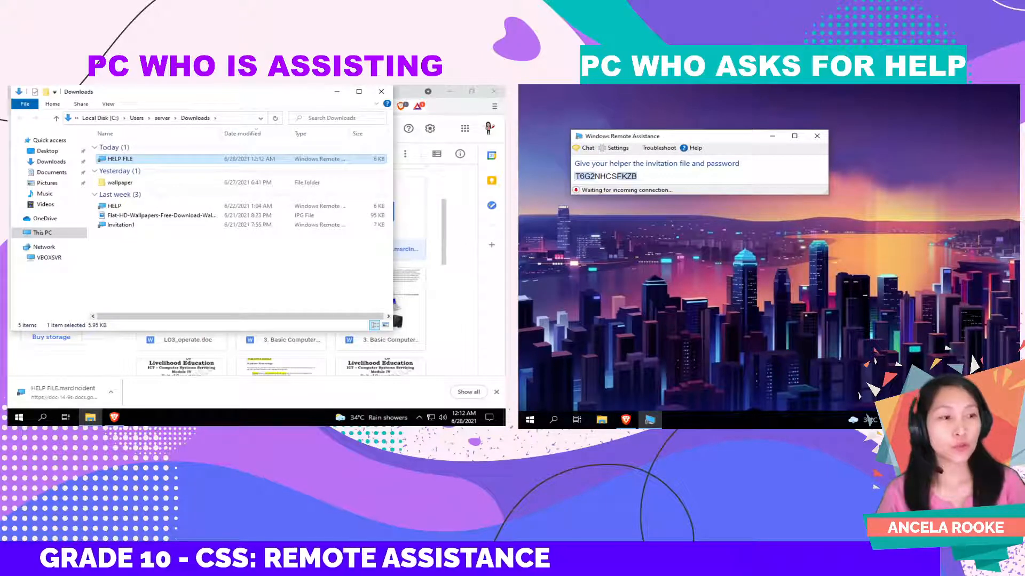
left_click(144, 235)
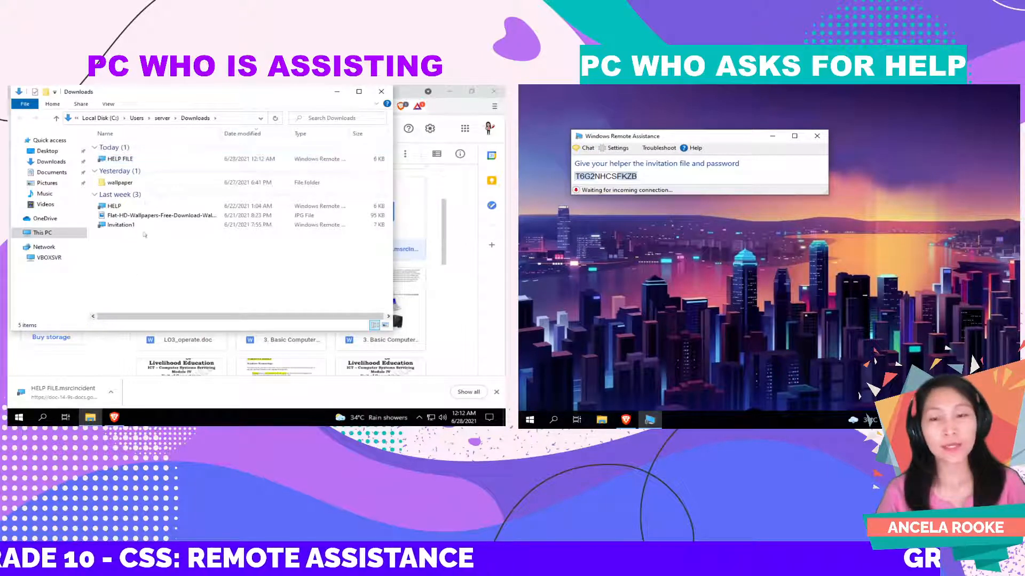
right_click(136, 160)
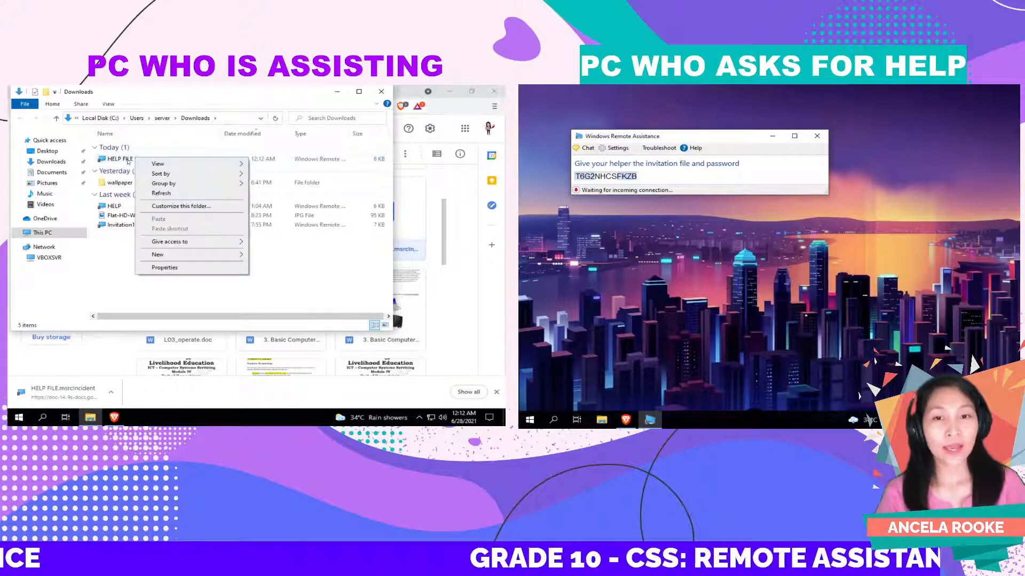
right_click(128, 160)
Step: Open the HELP FILE invitation, enter the invitation password, and submit it to start connecting
left_click(146, 165)
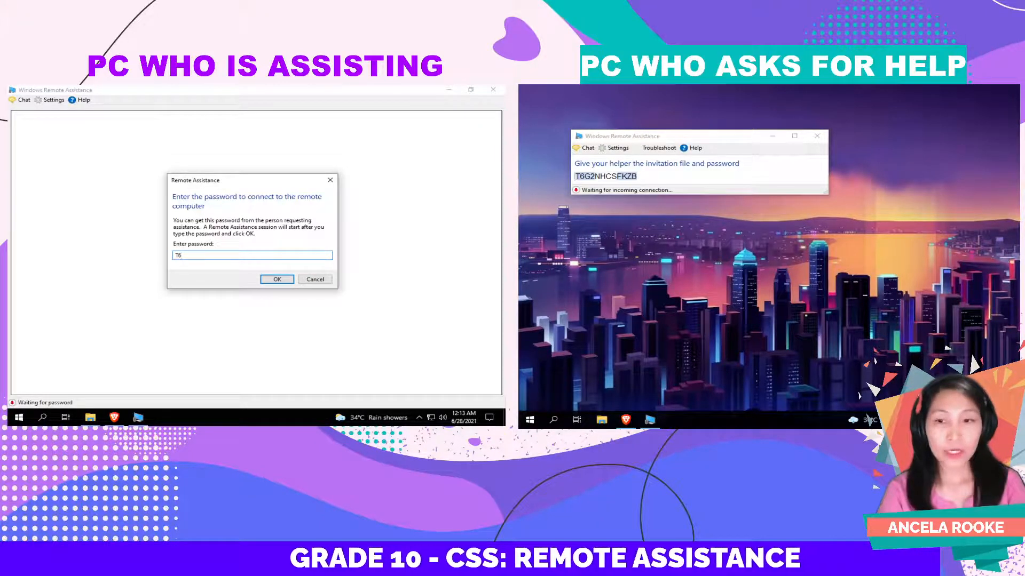
type("G2")
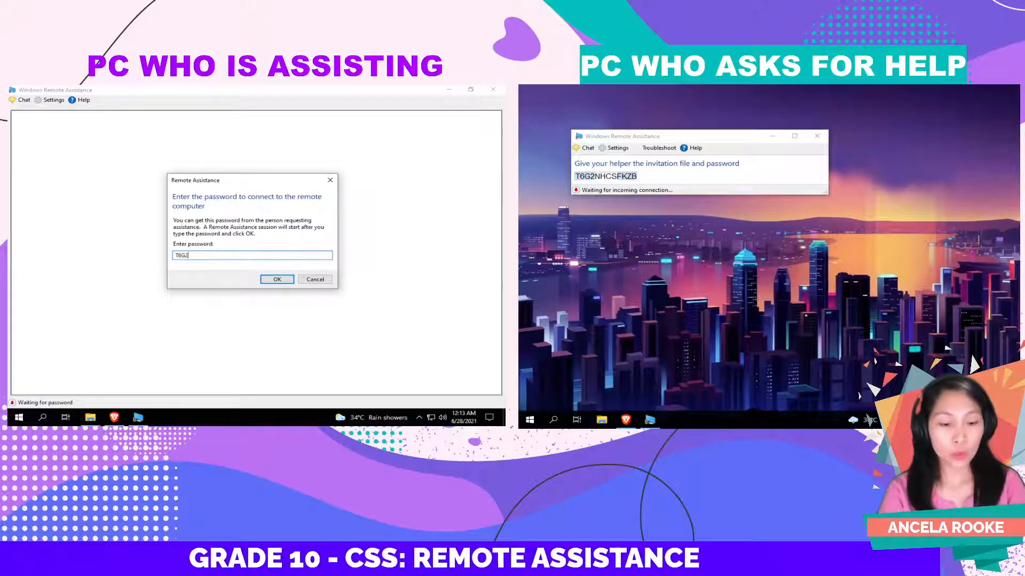
type("NHCSFKZB")
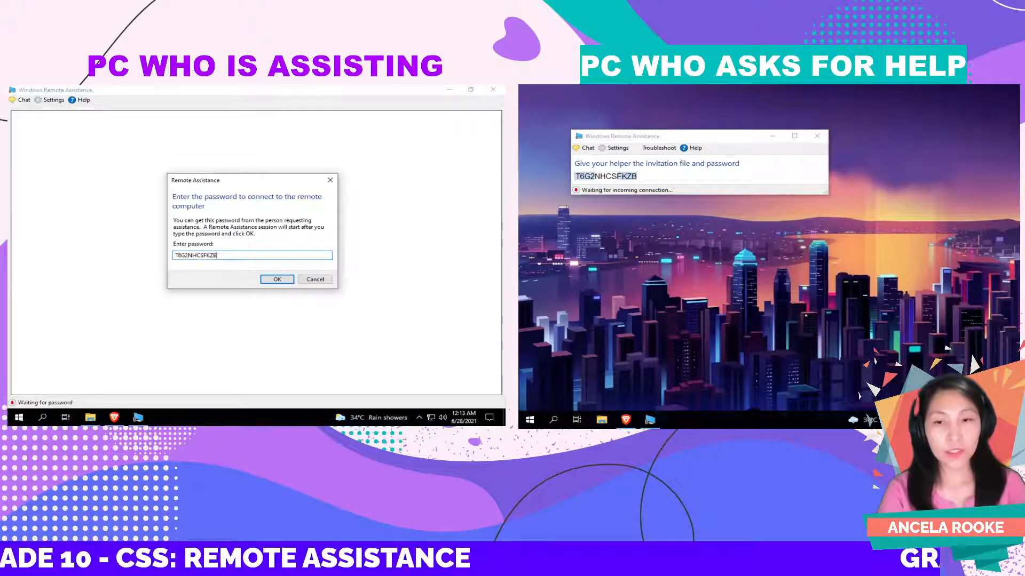
left_click(278, 279)
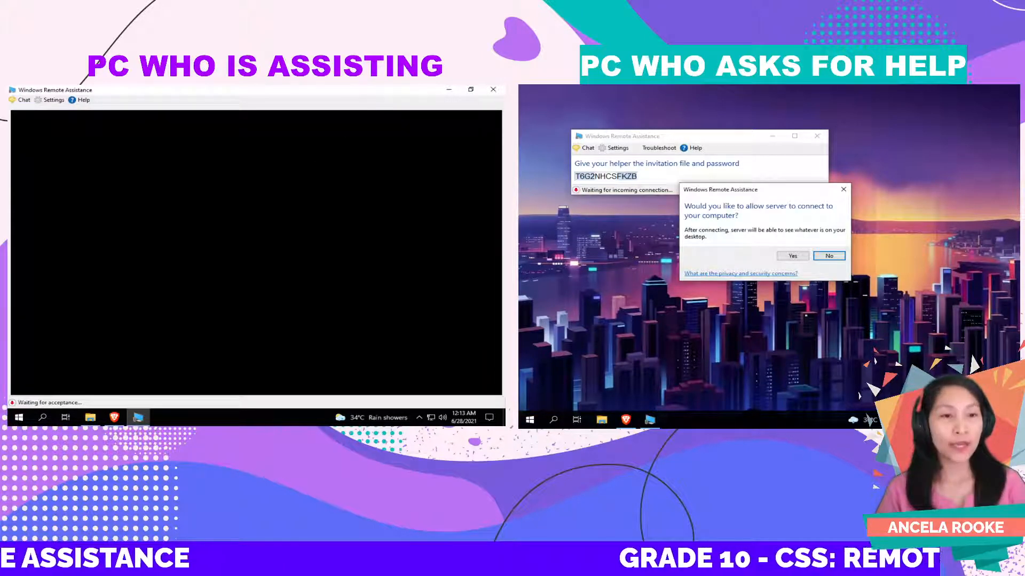
Step: Accept the connection request on the helped PC so its desktop shows in the helper's window
left_click(669, 274)
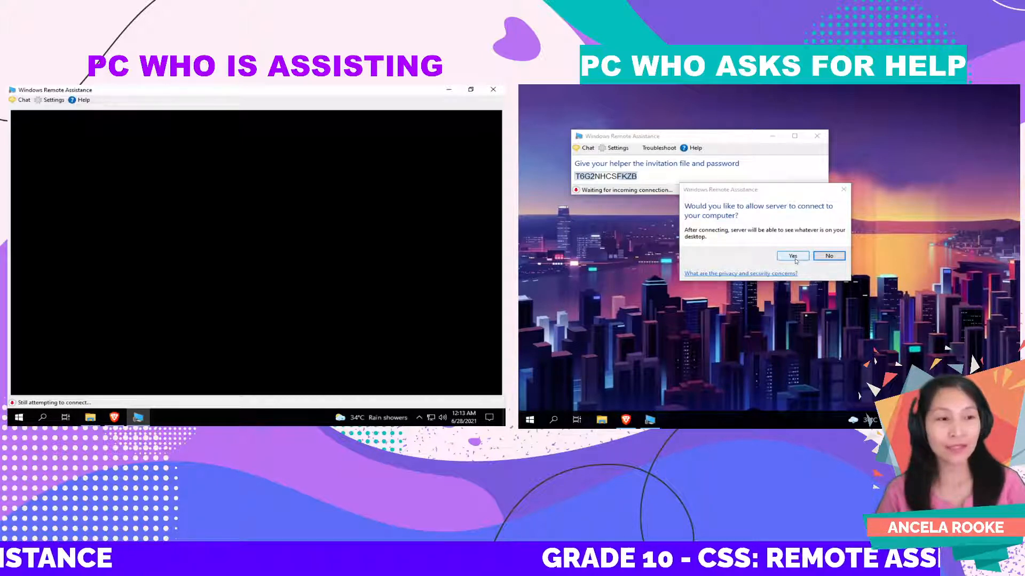
left_click(793, 257)
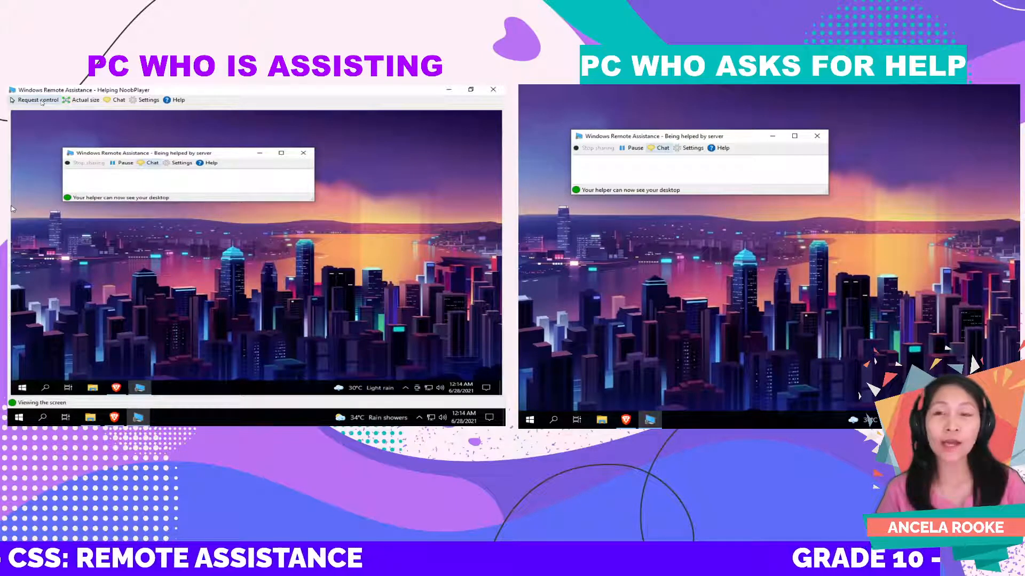
Step: Request control from the helper PC and approve sharing control on the helped PC
left_click(36, 101)
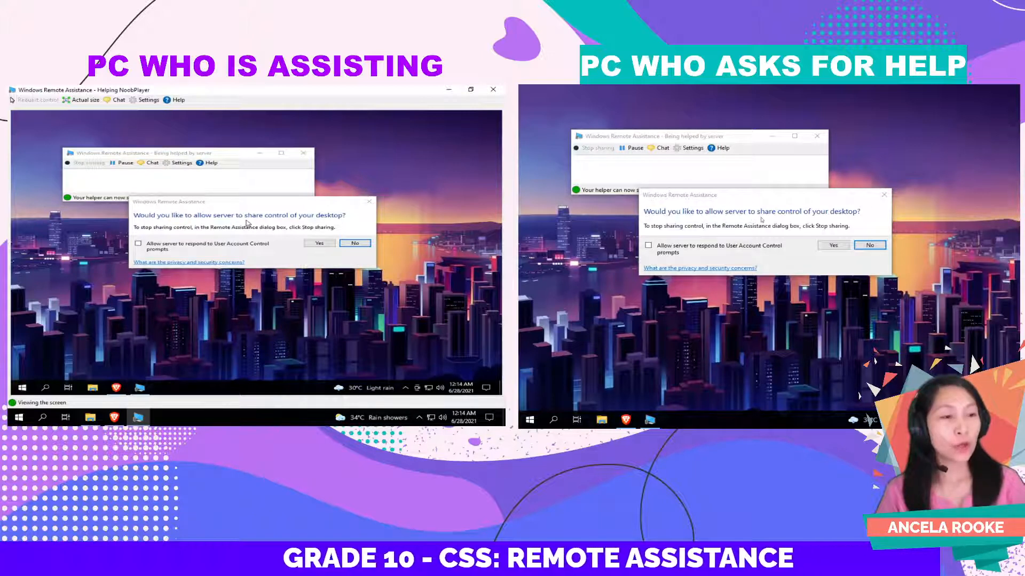
left_click(834, 247)
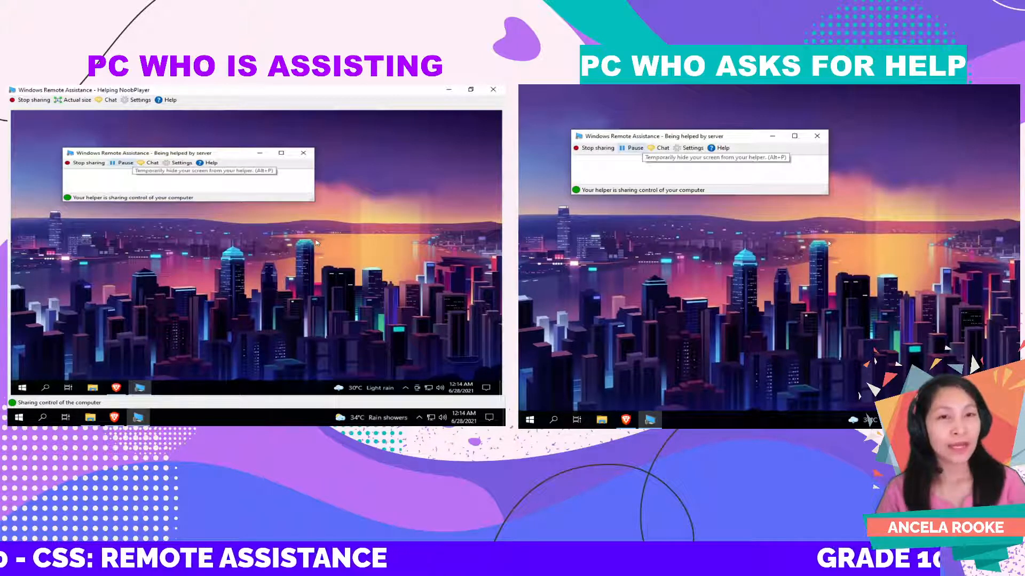
left_click(412, 208)
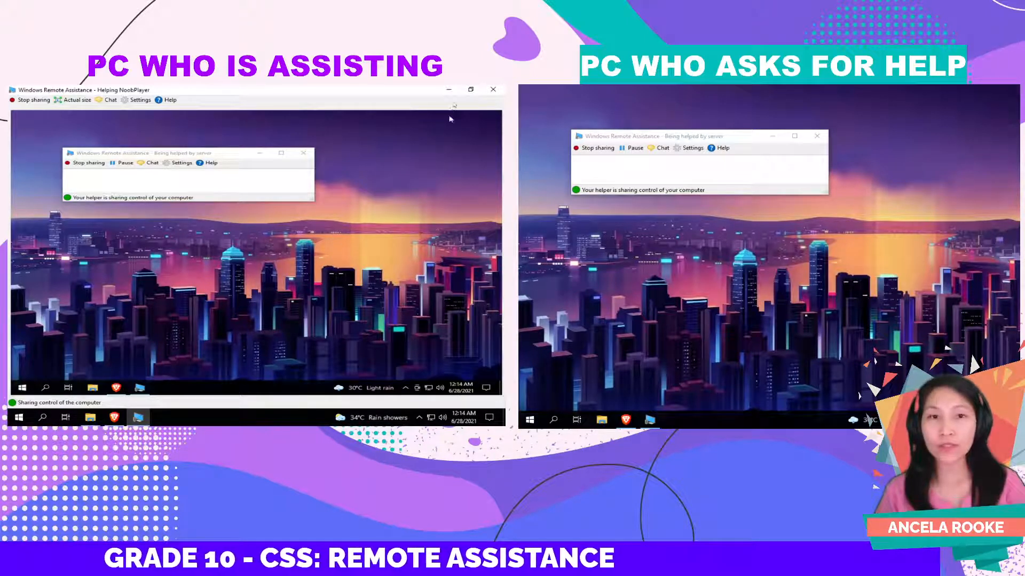
Step: Close the helper's browser and Downloads windows, bring back the remote viewer, and open File Explorer remotely
left_click(450, 90)
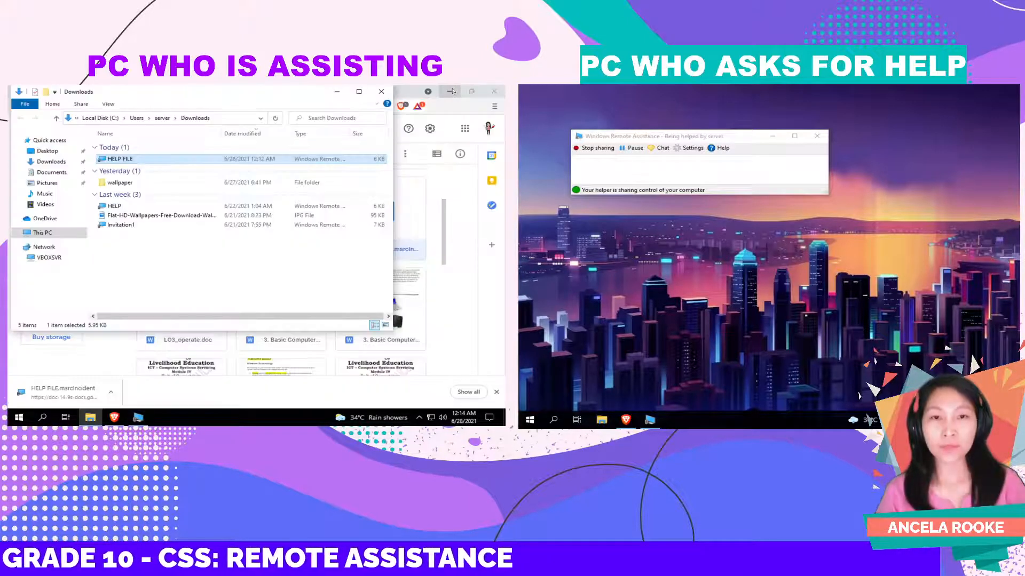
left_click(492, 94)
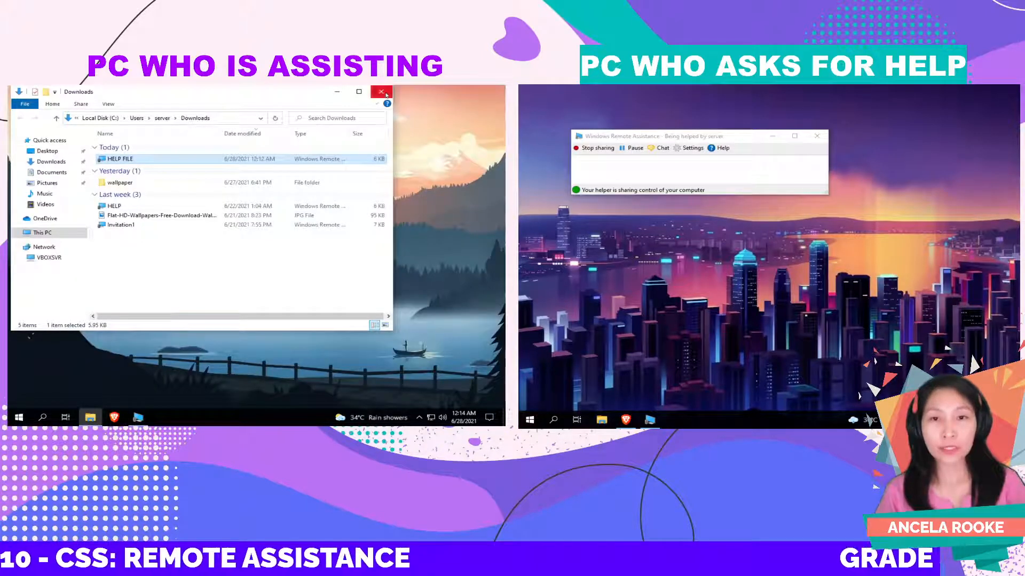
left_click(381, 91)
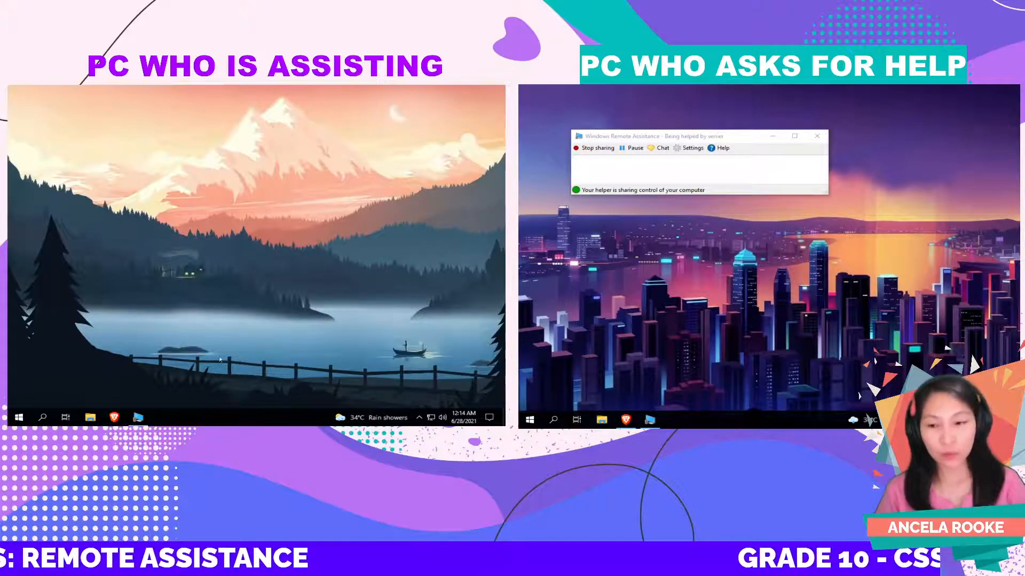
left_click(139, 419)
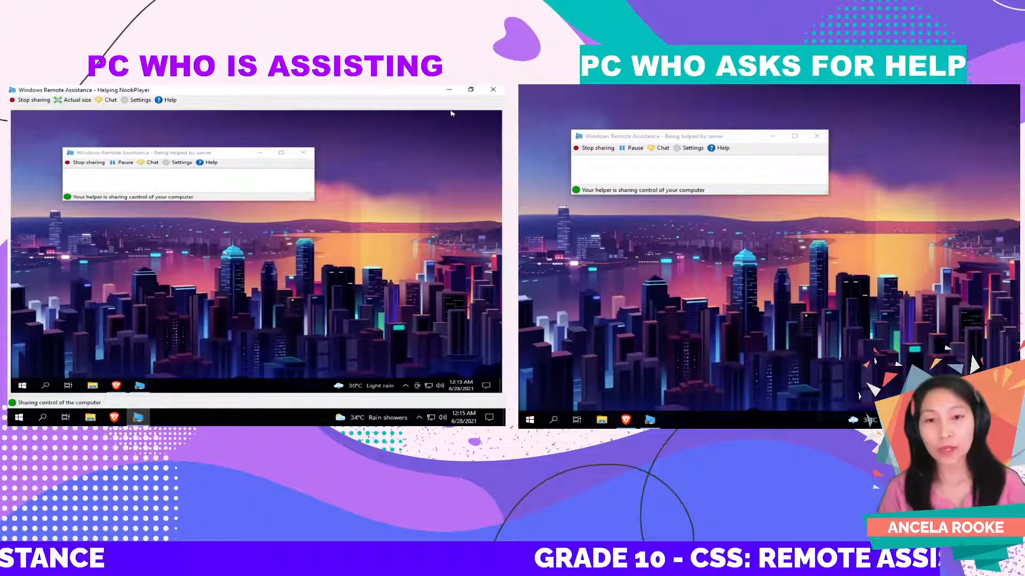
left_click(92, 385)
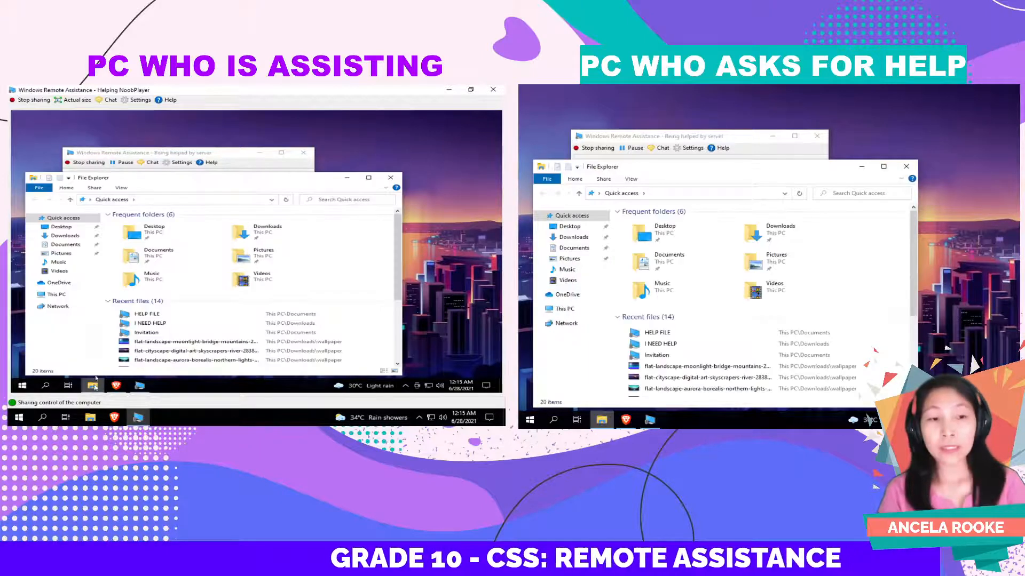
double_click(143, 257)
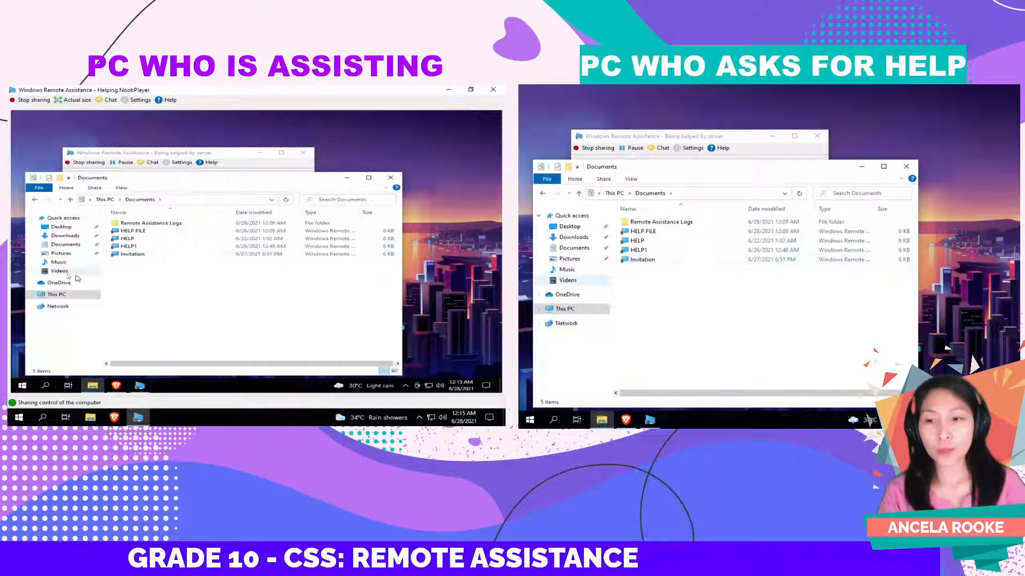
left_click(72, 254)
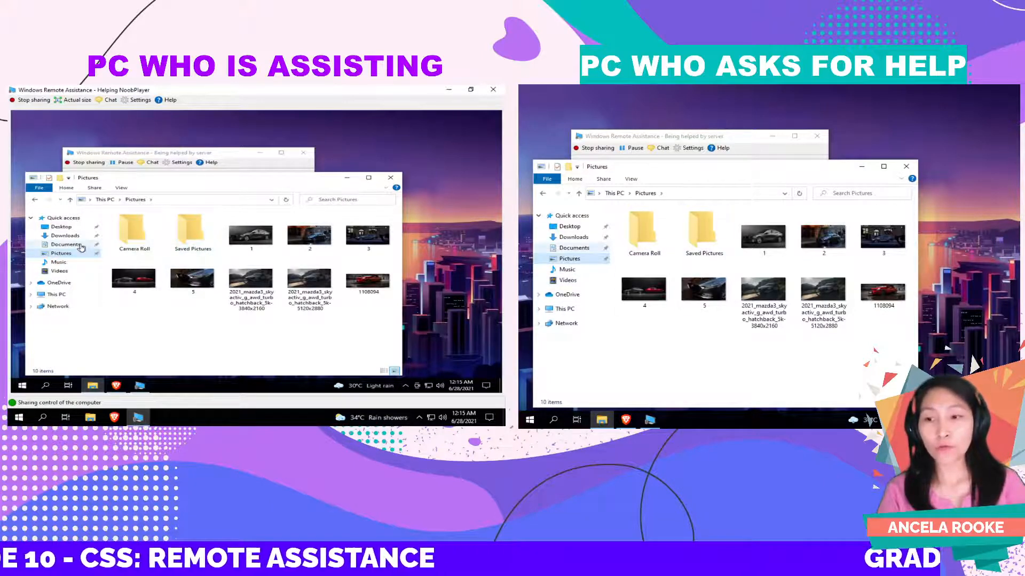
left_click(80, 245)
left_click(67, 236)
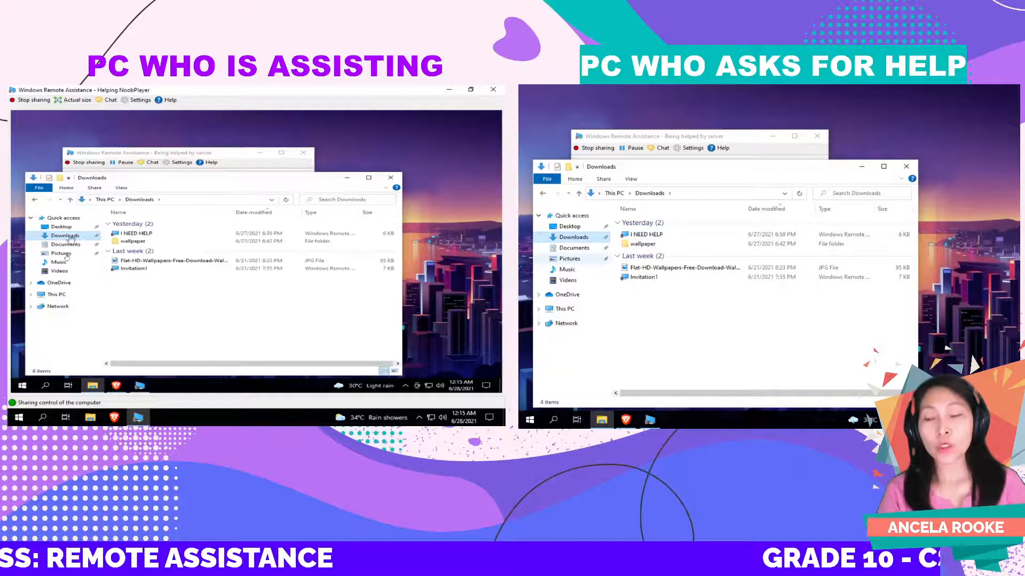
left_click(63, 253)
left_click(60, 262)
left_click(60, 271)
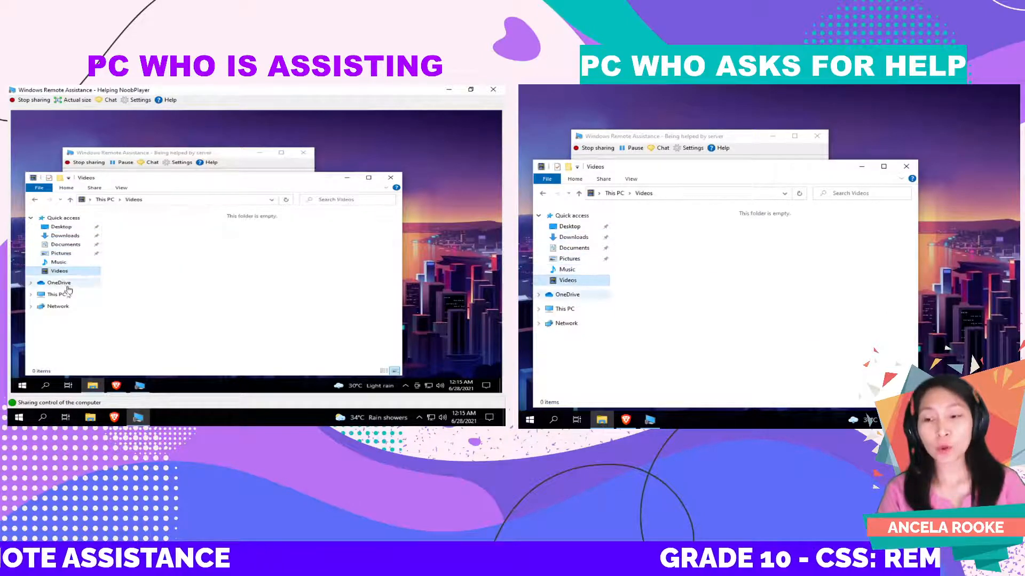
left_click(60, 294)
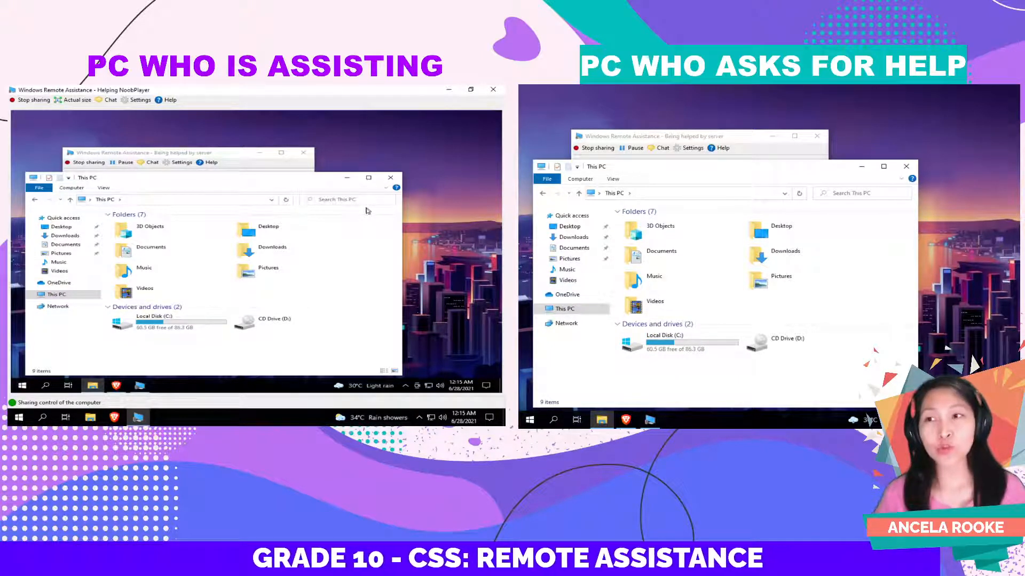
left_click(391, 179)
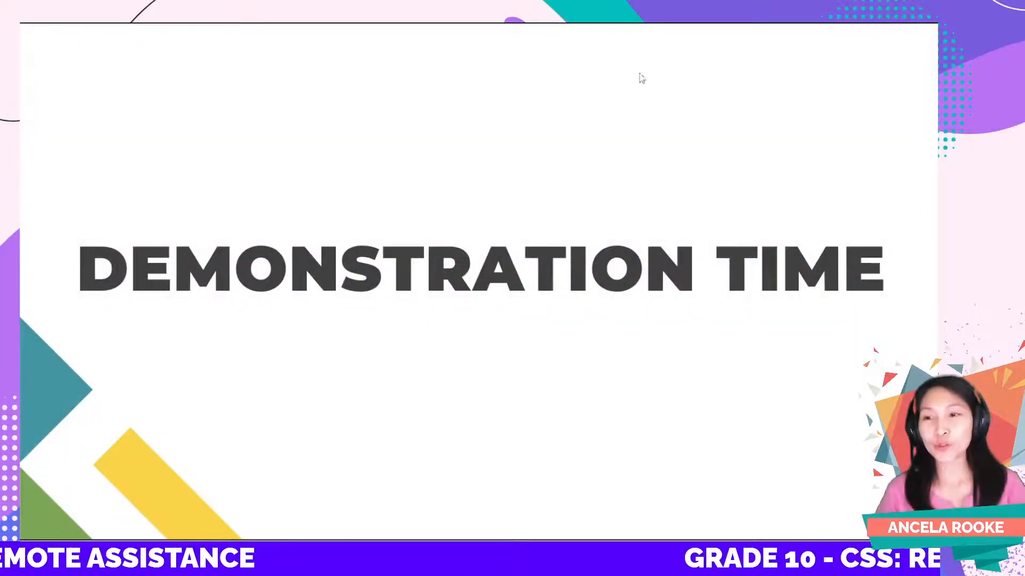
Step: Advance past the NEEDS slide to the 'ACTIVITY: Reflect & Write (2R's)' slide and reveal its question
left_click(669, 250)
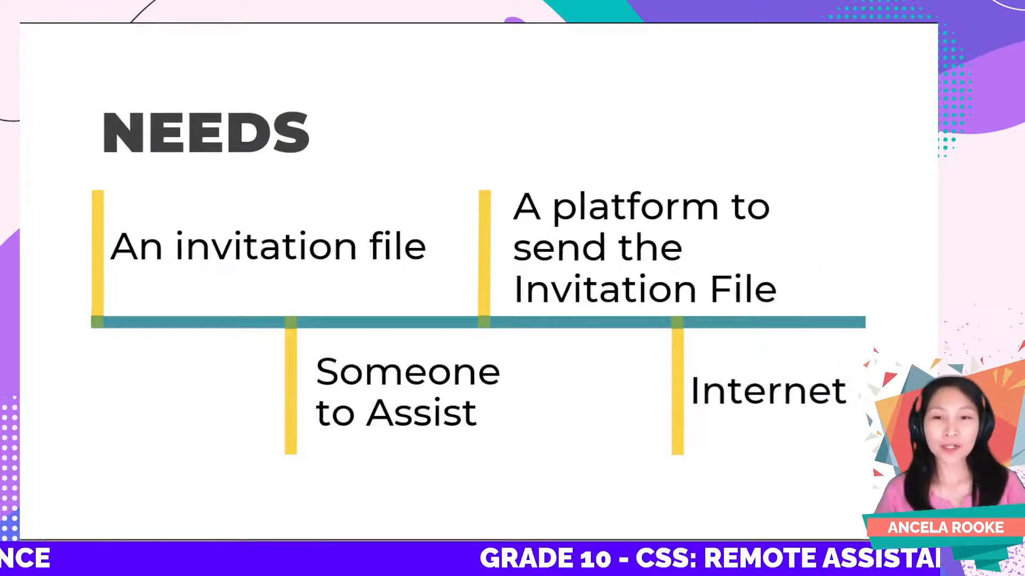
key("Right")
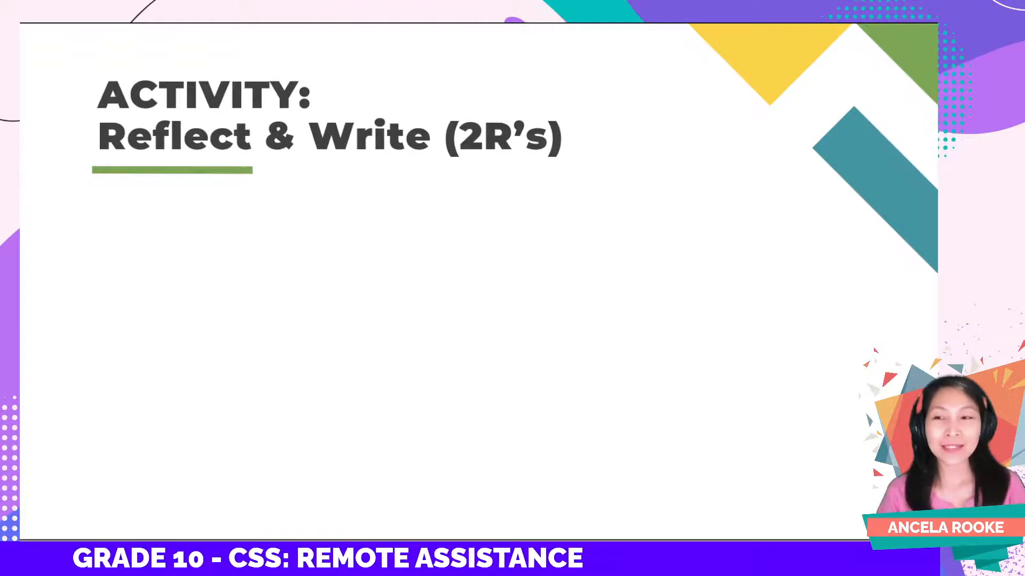
key("Right")
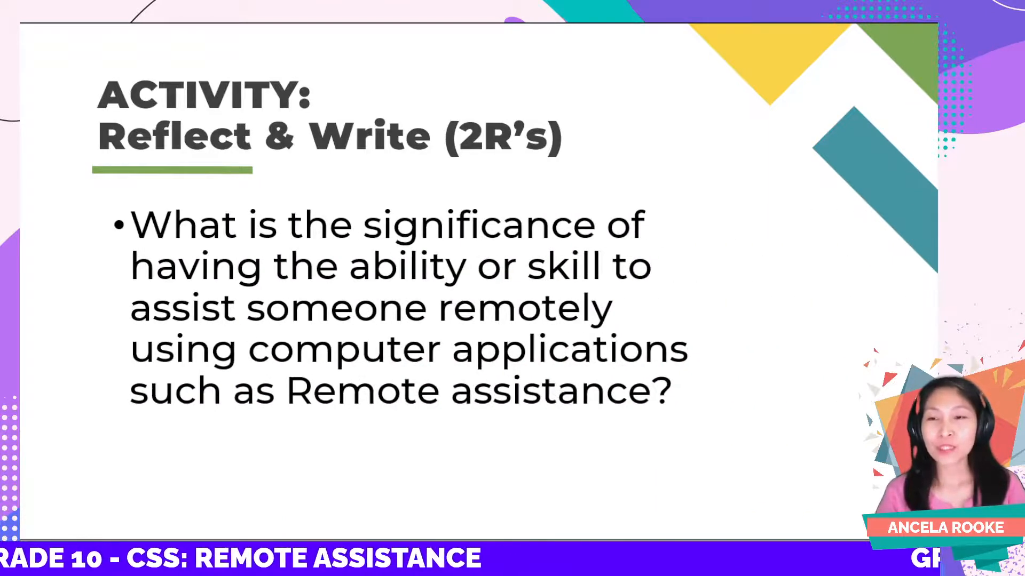